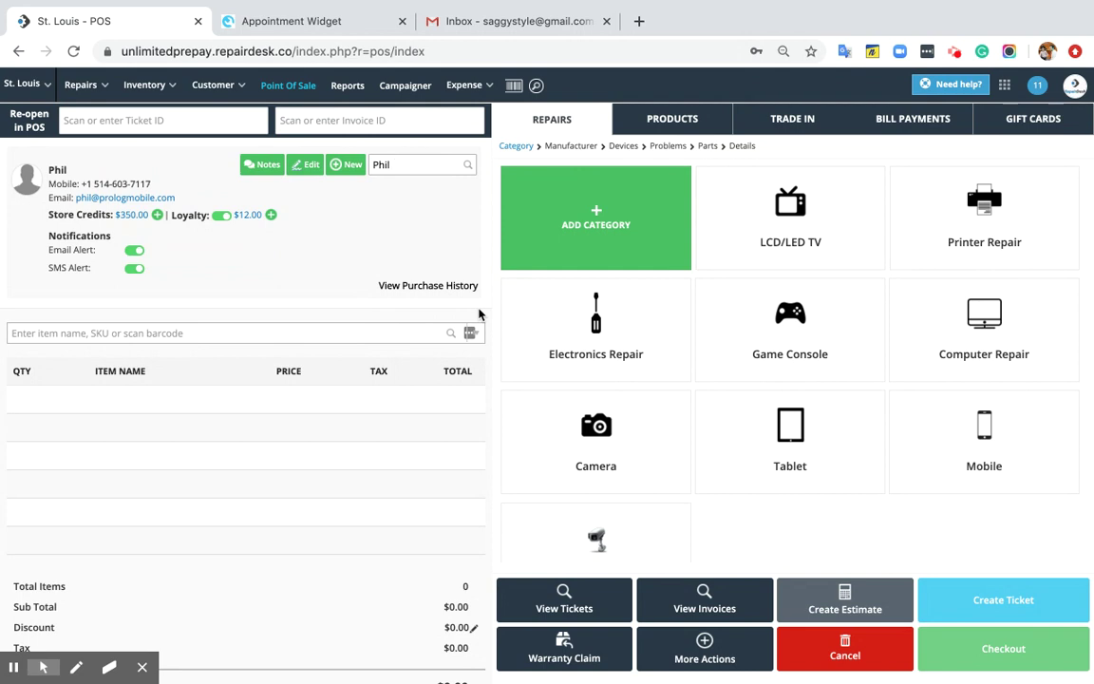
Go to the store's Integrations settings and scroll down to the Appointment Calendar card
left_click(1003, 84)
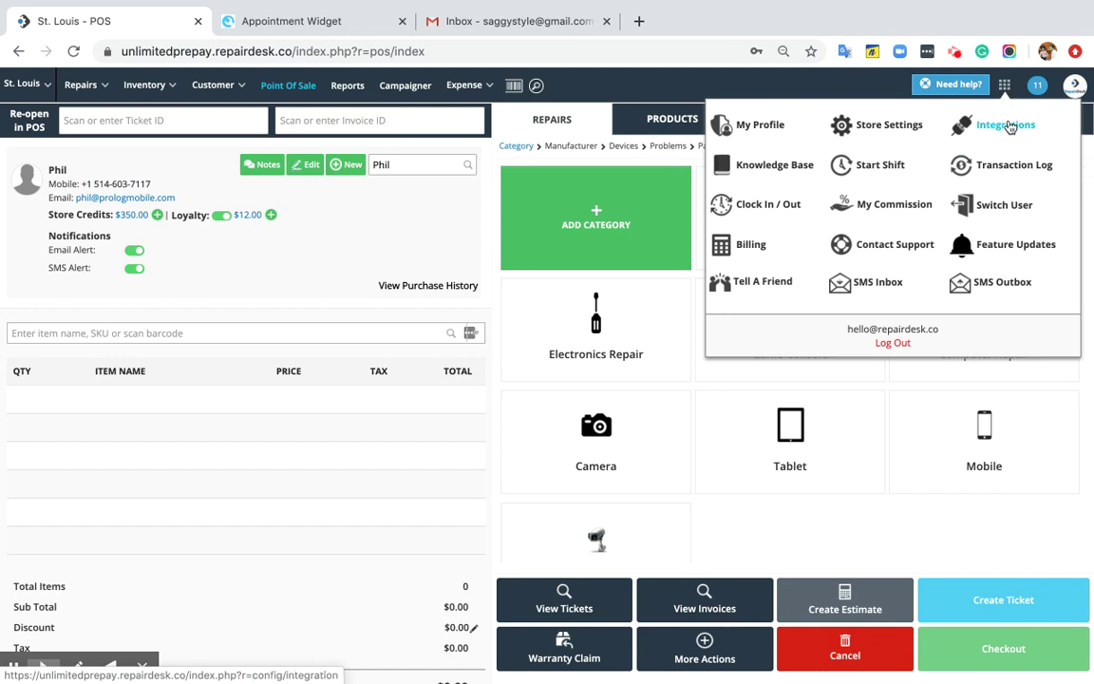
left_click(1010, 128)
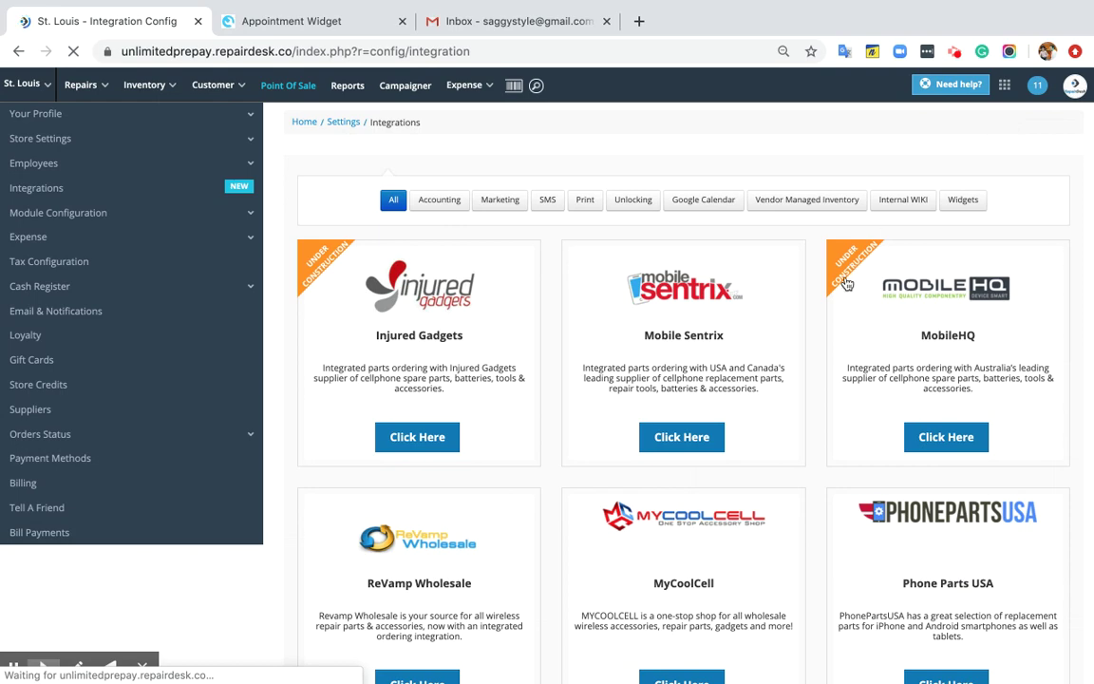
scroll(841, 282, "down", 5)
scroll(840, 282, "down", 10)
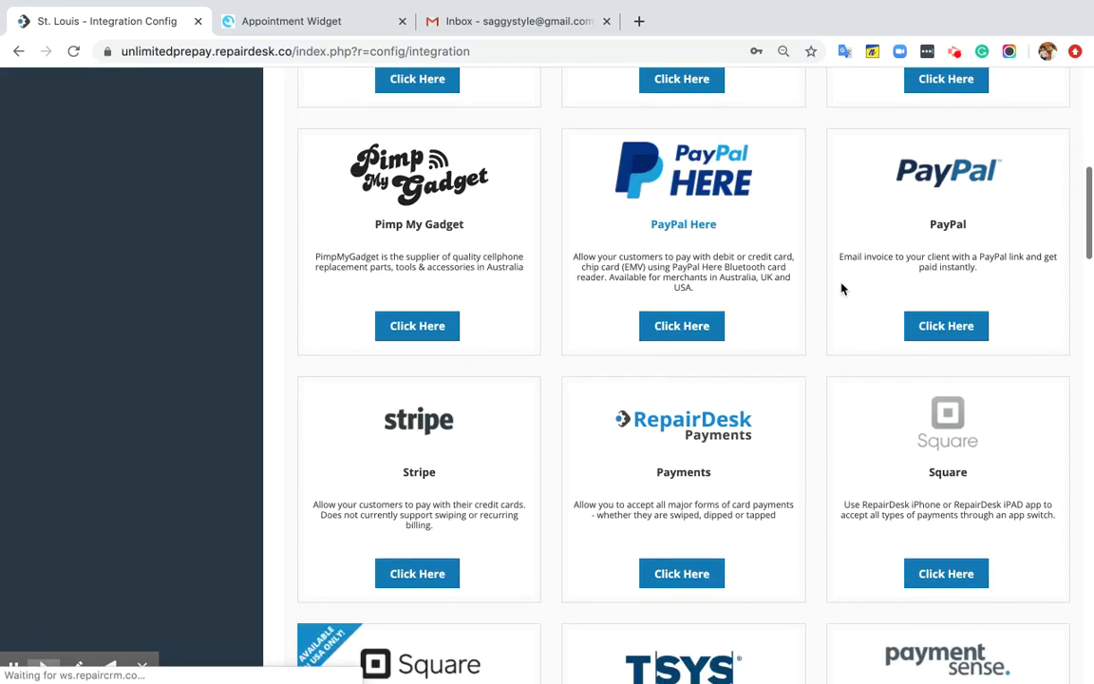
scroll(840, 288, "down", 5)
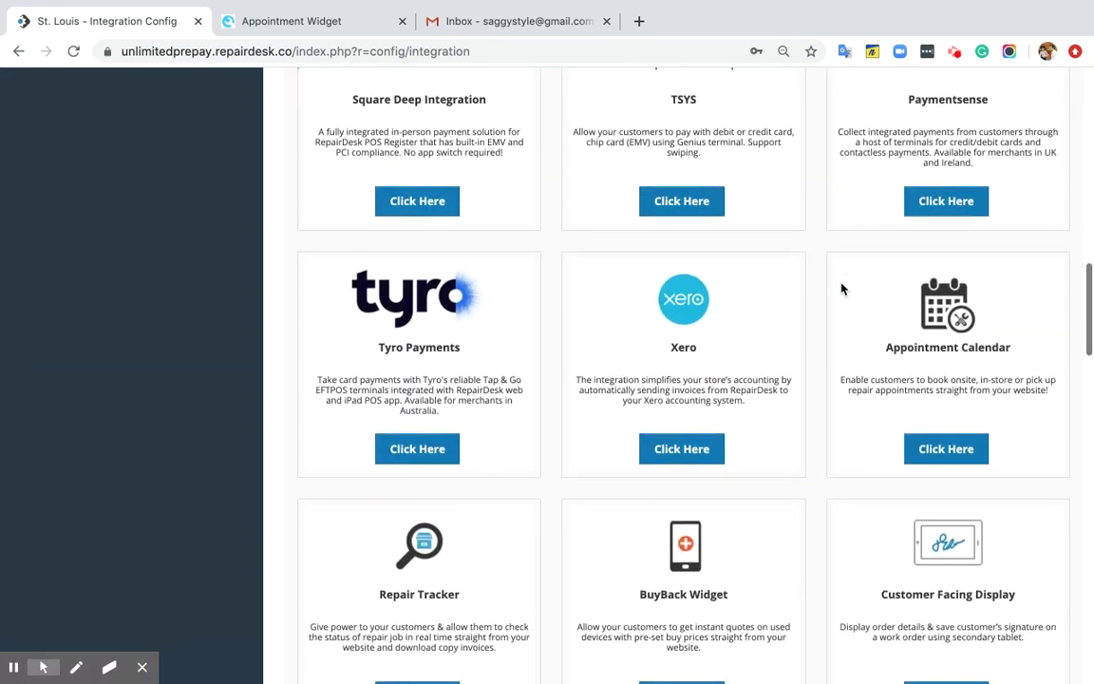
In Appointment Calendar's Accept Payments, set RepairDesk Pay account to Yes and save
left_click(960, 406)
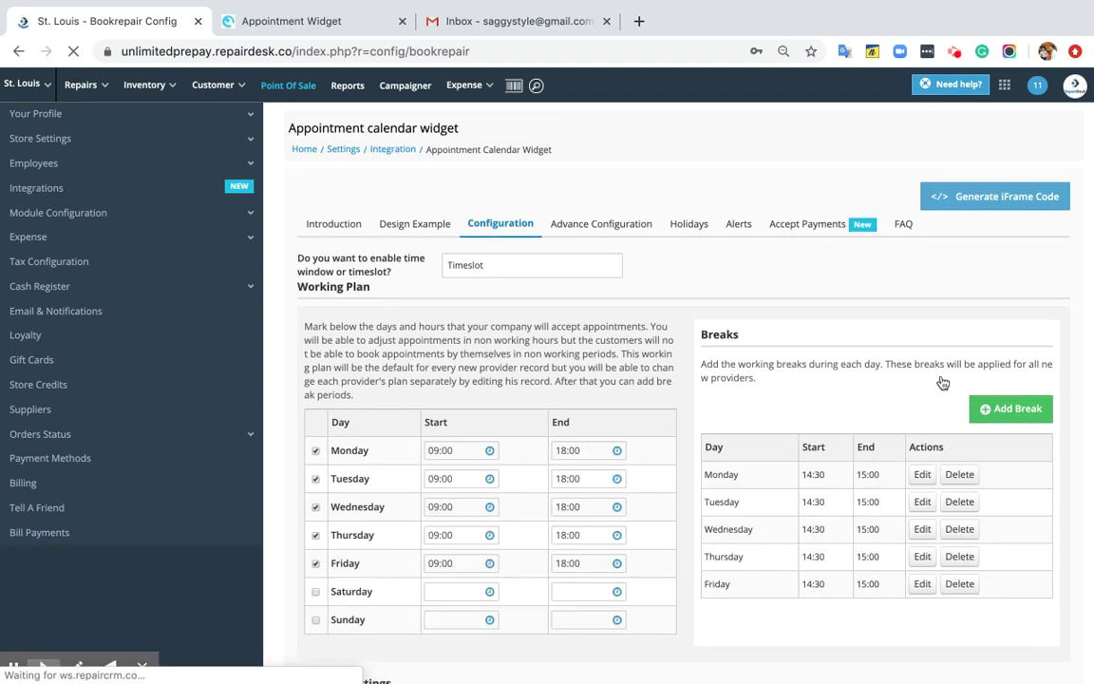
left_click(829, 233)
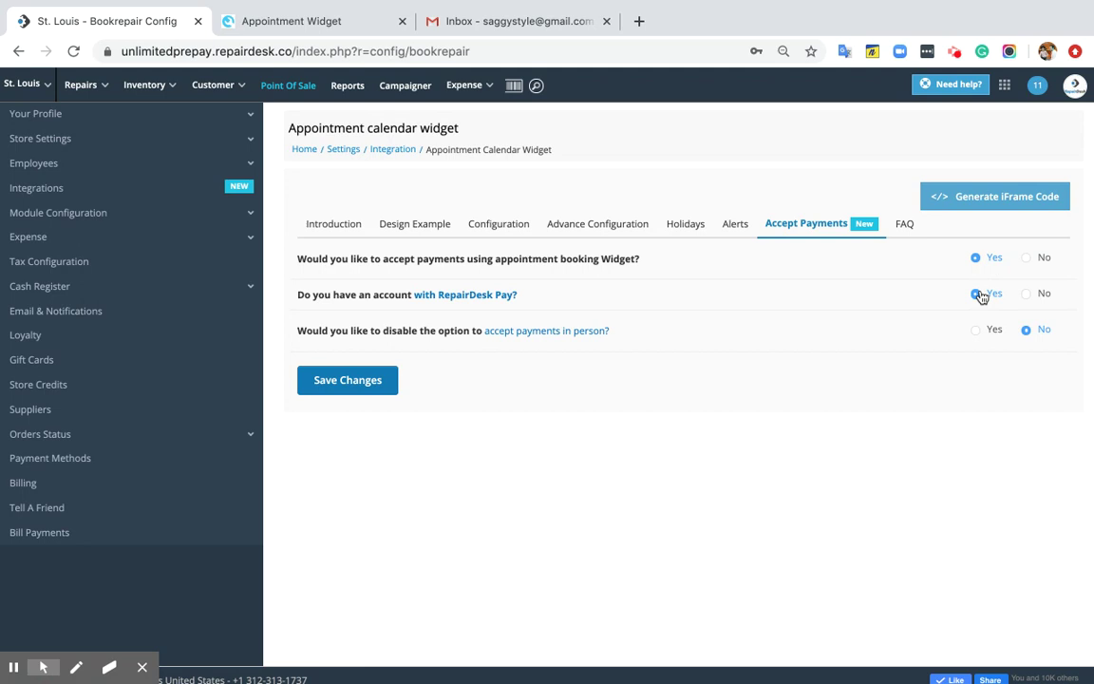
left_click(1026, 294)
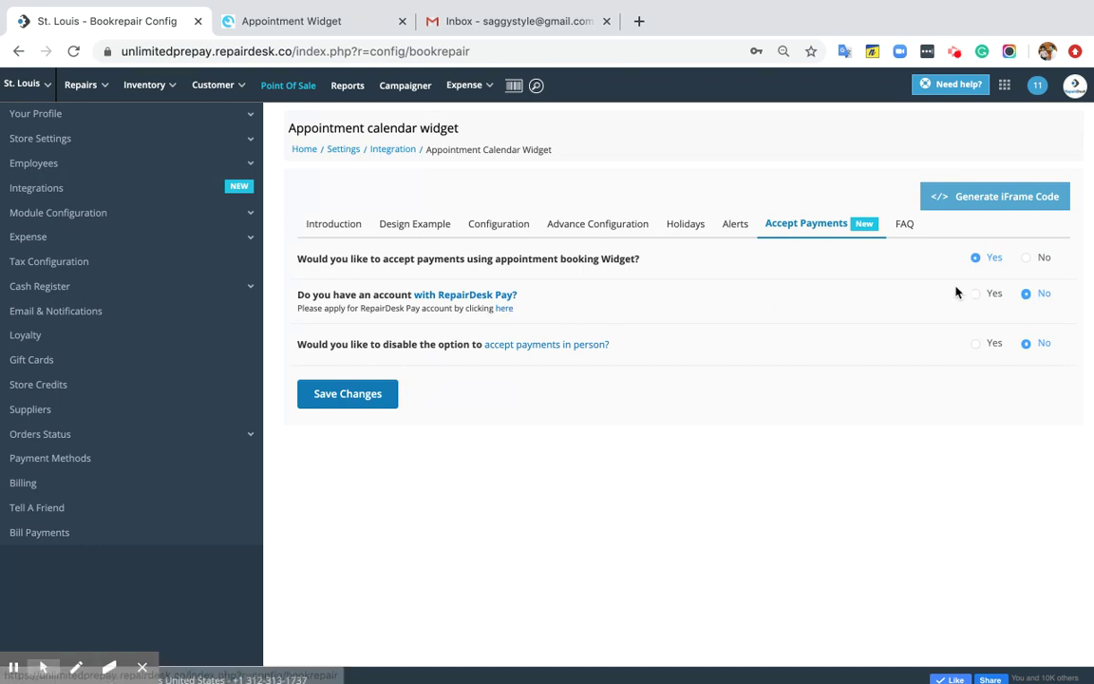
left_click(977, 295)
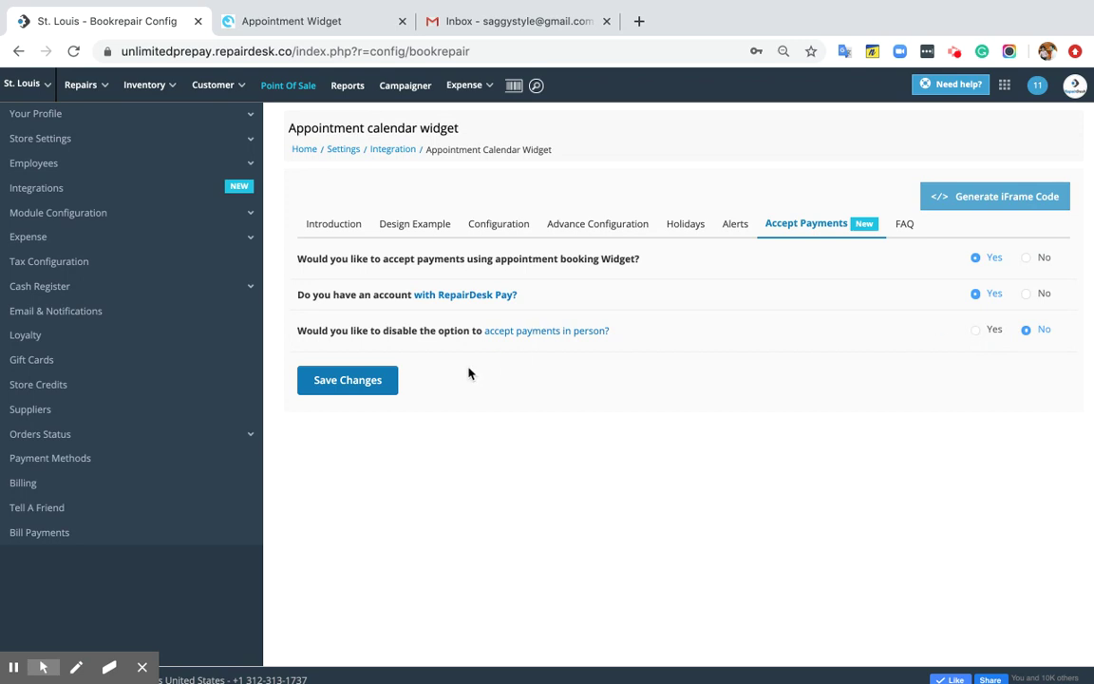
left_click(376, 384)
left_click(375, 384)
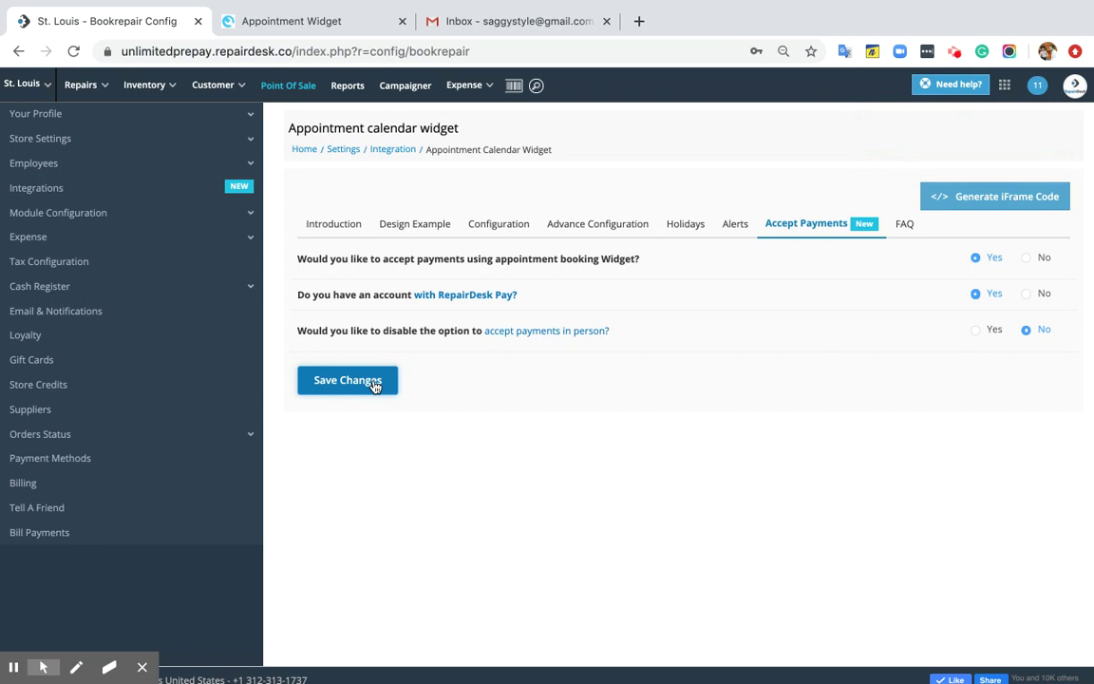
left_click(361, 27)
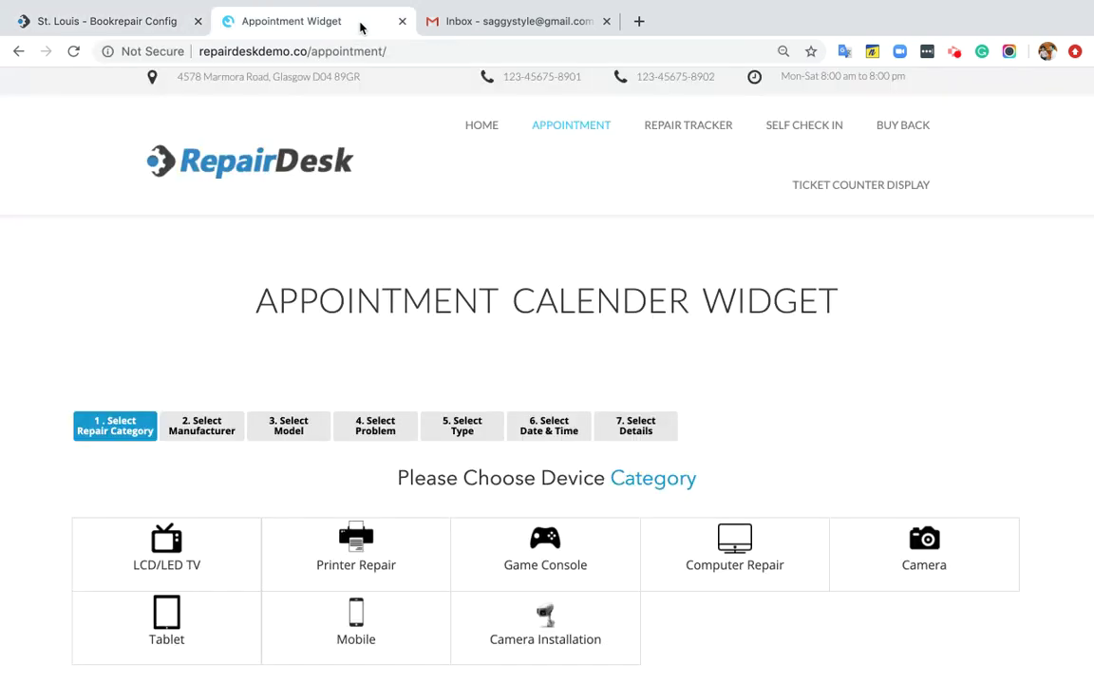
Choose Mobile, Apple iPhone, iPhone X with the Glass Replacement problem and continue
scroll(479, 281, "down", 2)
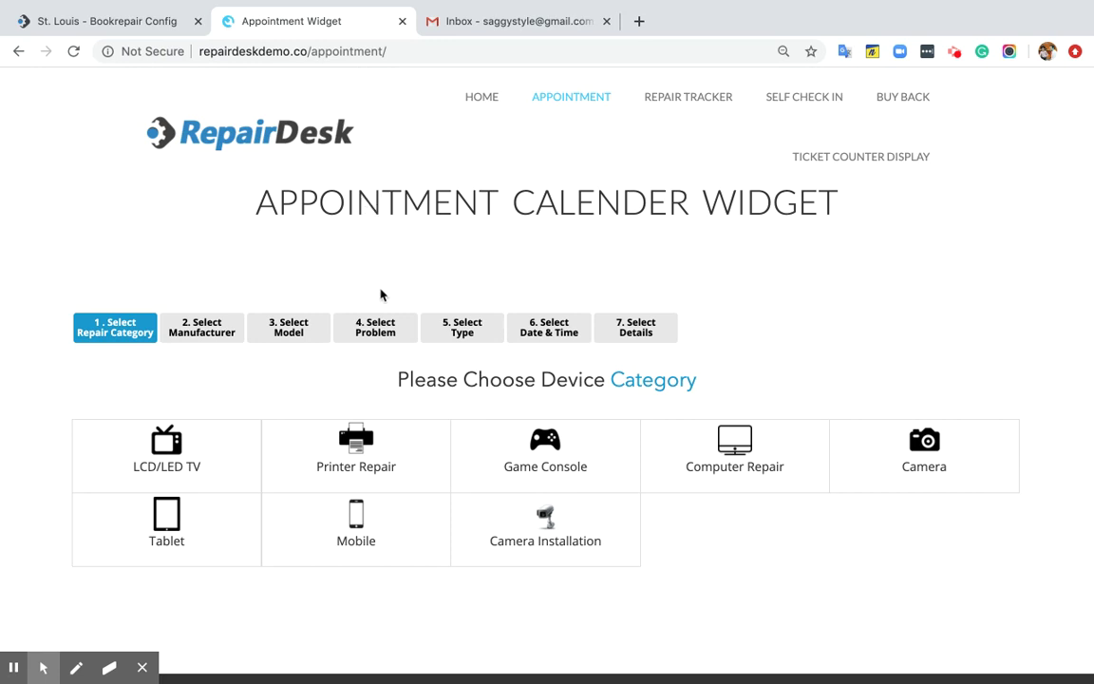
left_click(399, 529)
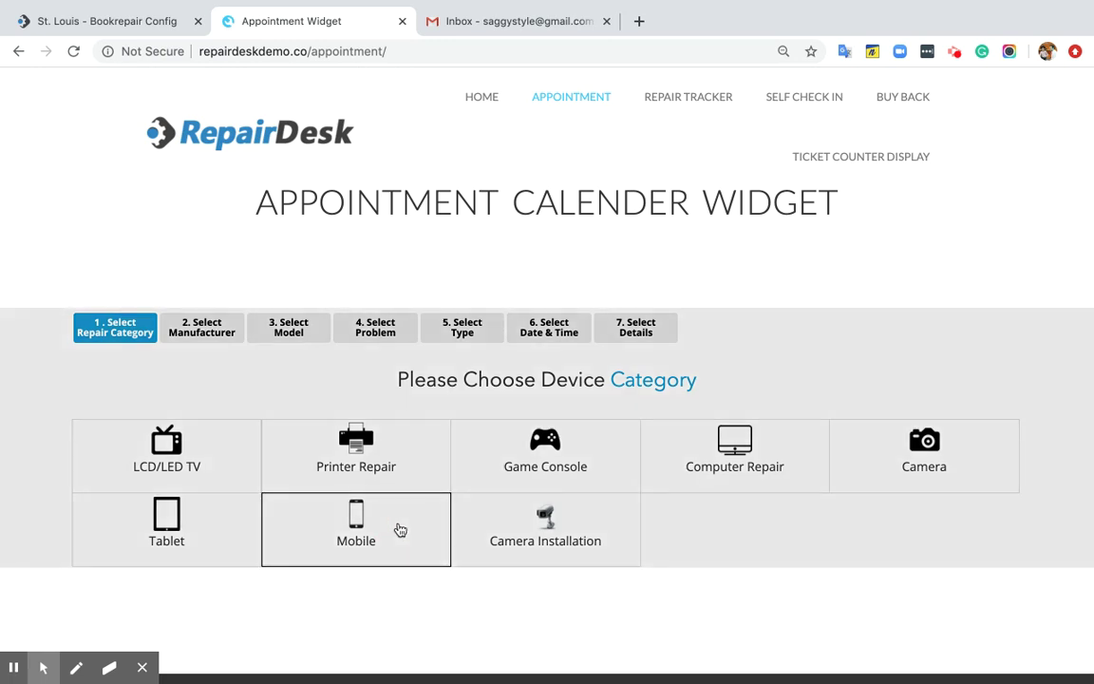
scroll(554, 480, "down", 1)
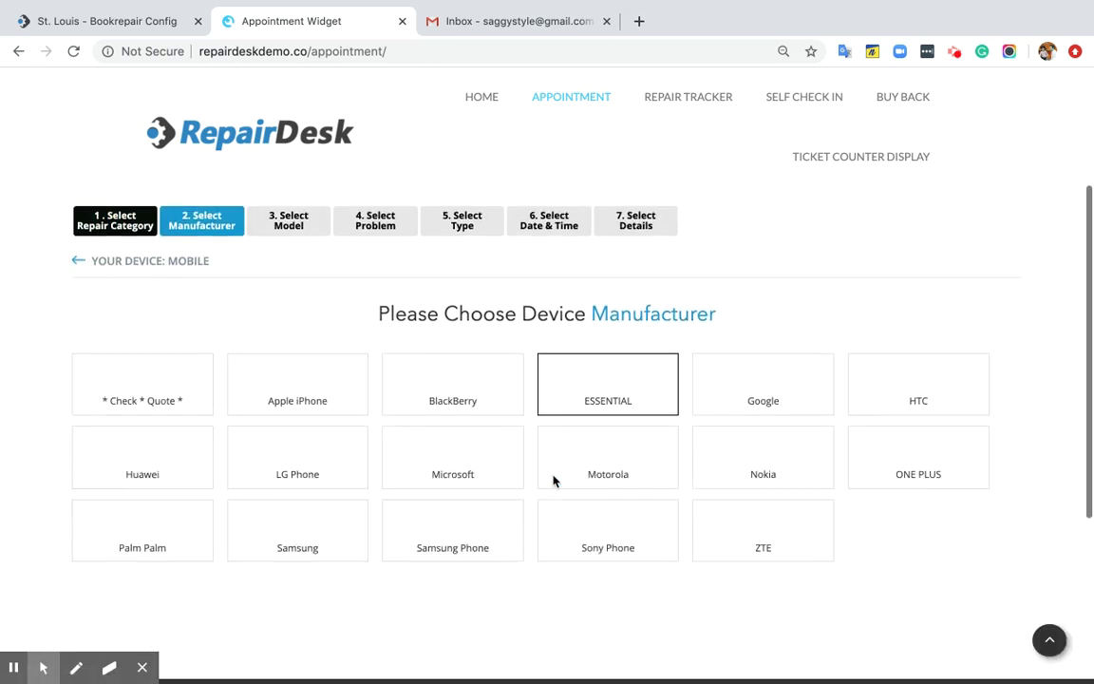
left_click(298, 404)
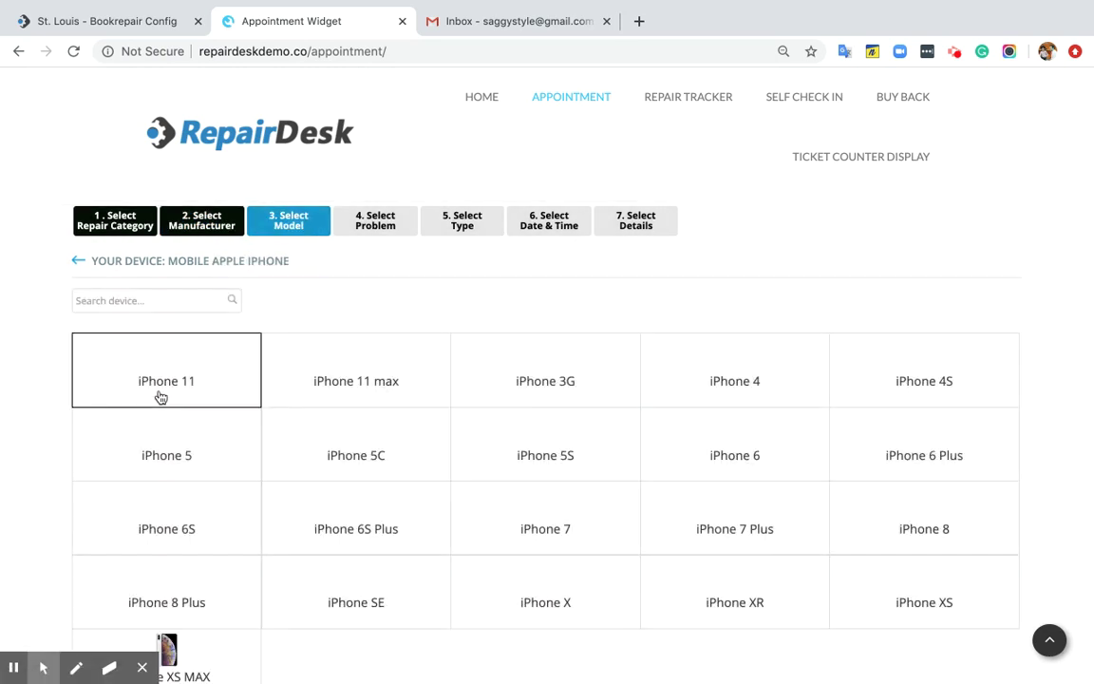
left_click(571, 603)
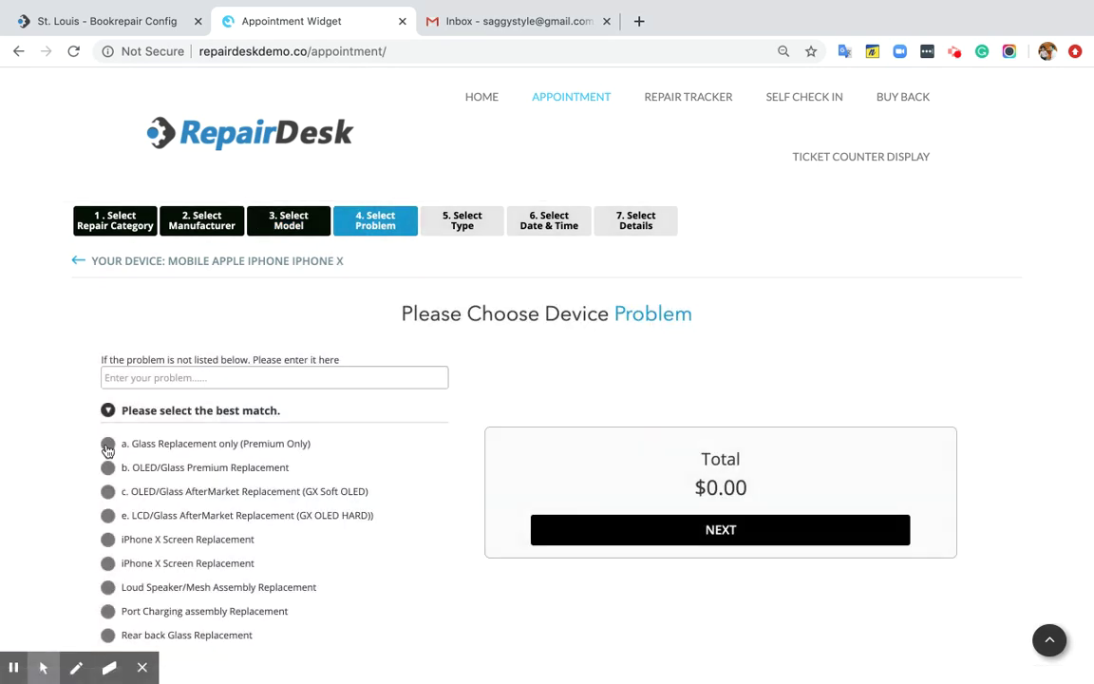
left_click(107, 444)
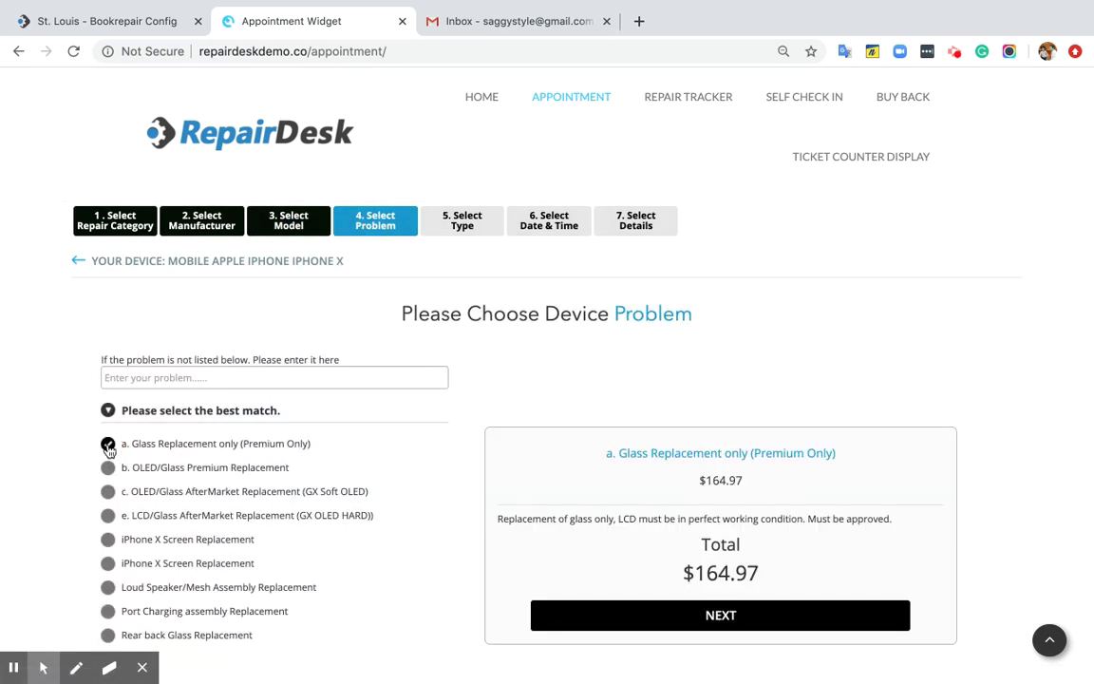
scroll(569, 513, "down", 1)
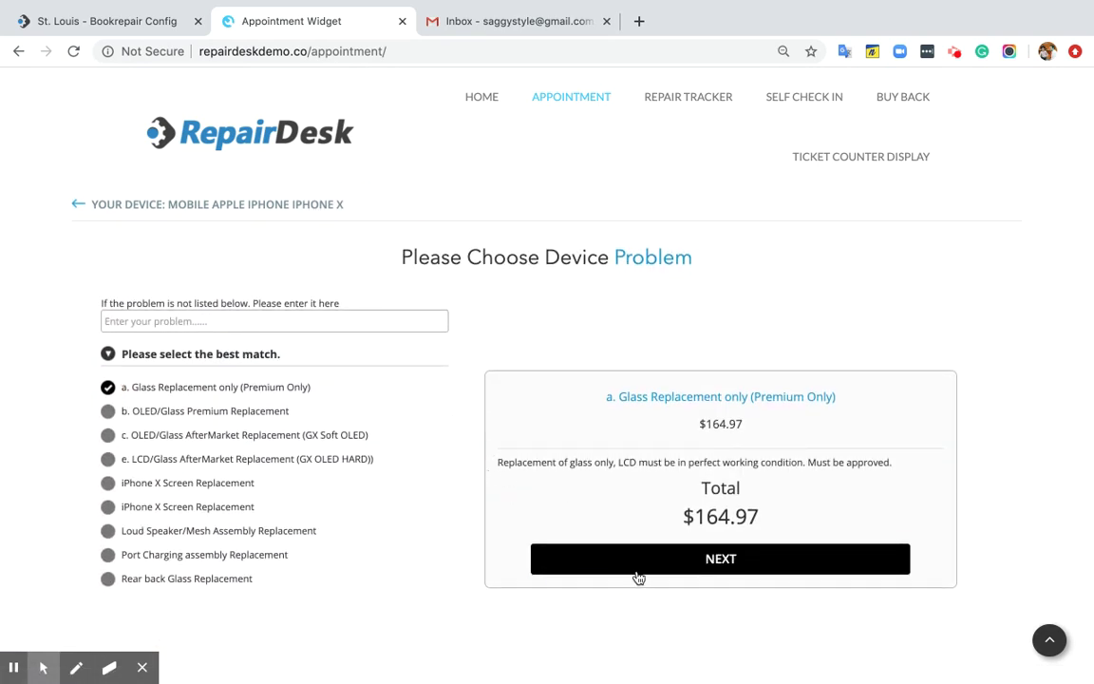
left_click(637, 572)
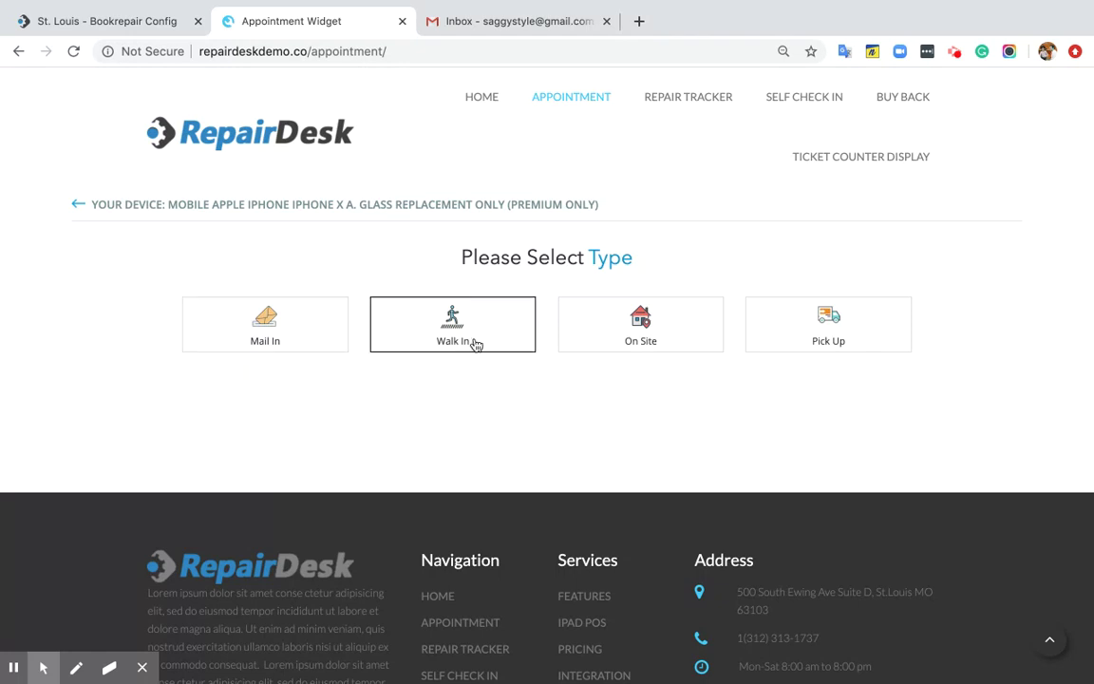
Choose an On Site repair in the 09:30–10:00 am slot and continue
left_click(618, 338)
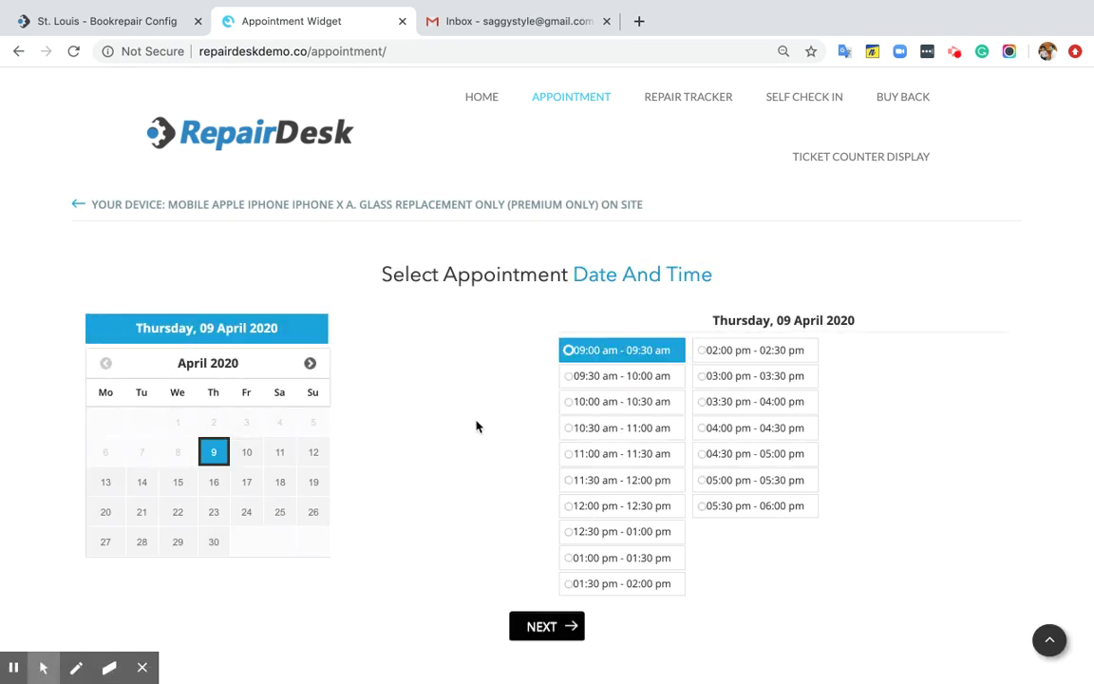
left_click(638, 379)
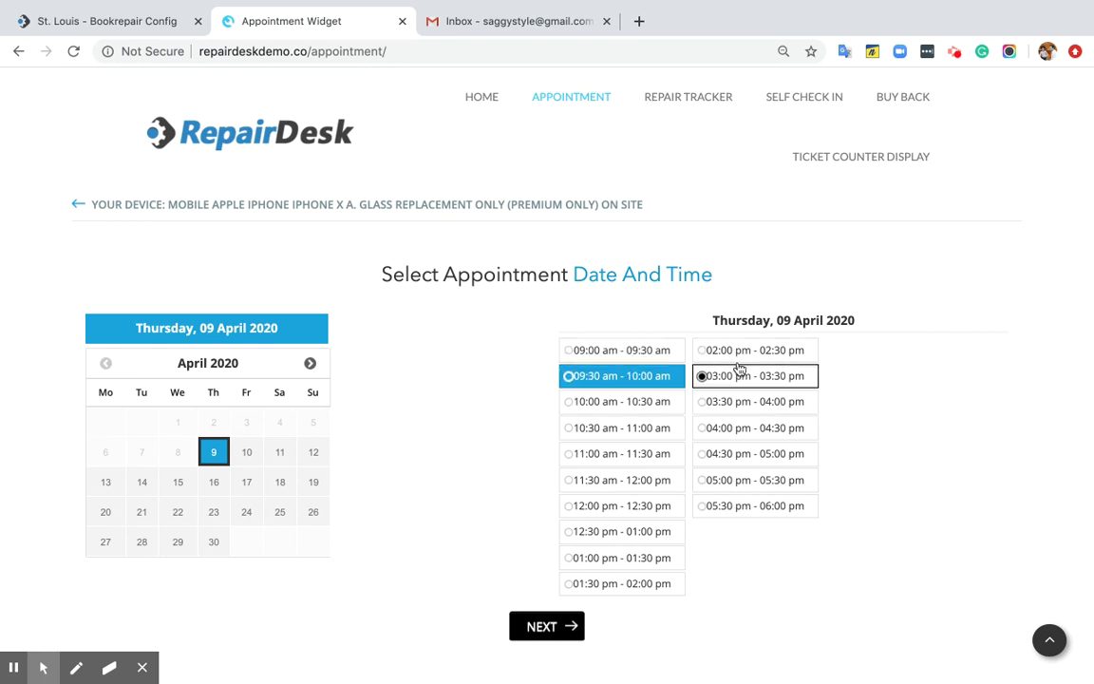
left_click(548, 631)
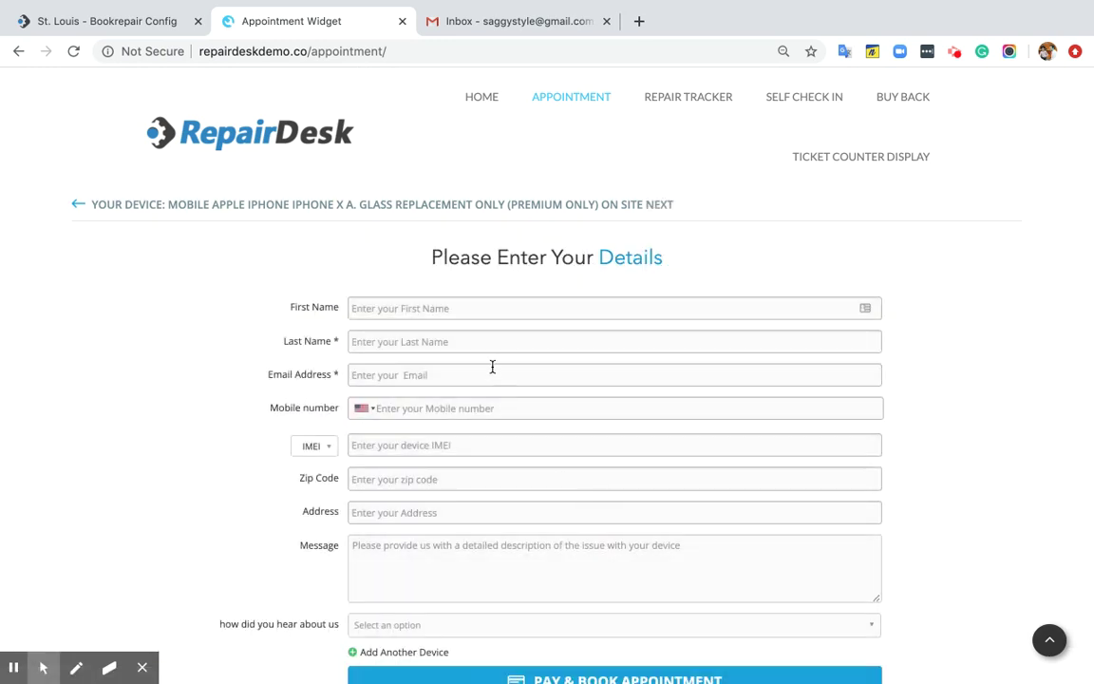
Autofill the customer's name, e-mail, mobile, zip and address from the saved entry
left_click(461, 301)
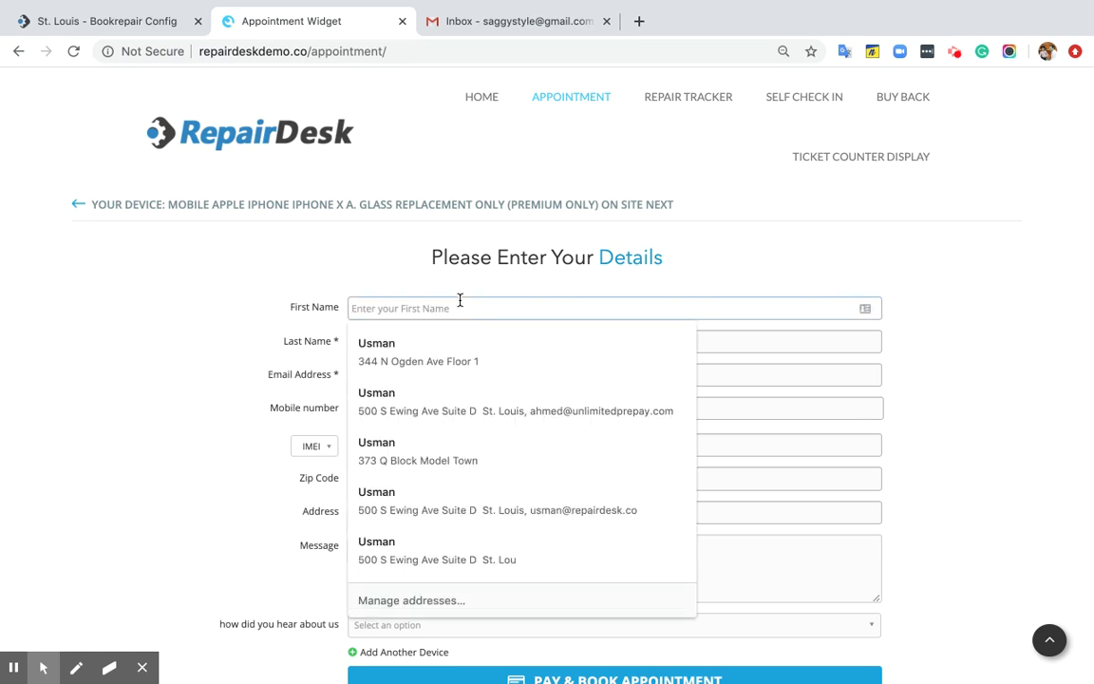
type("us")
key("Down")
key("Return")
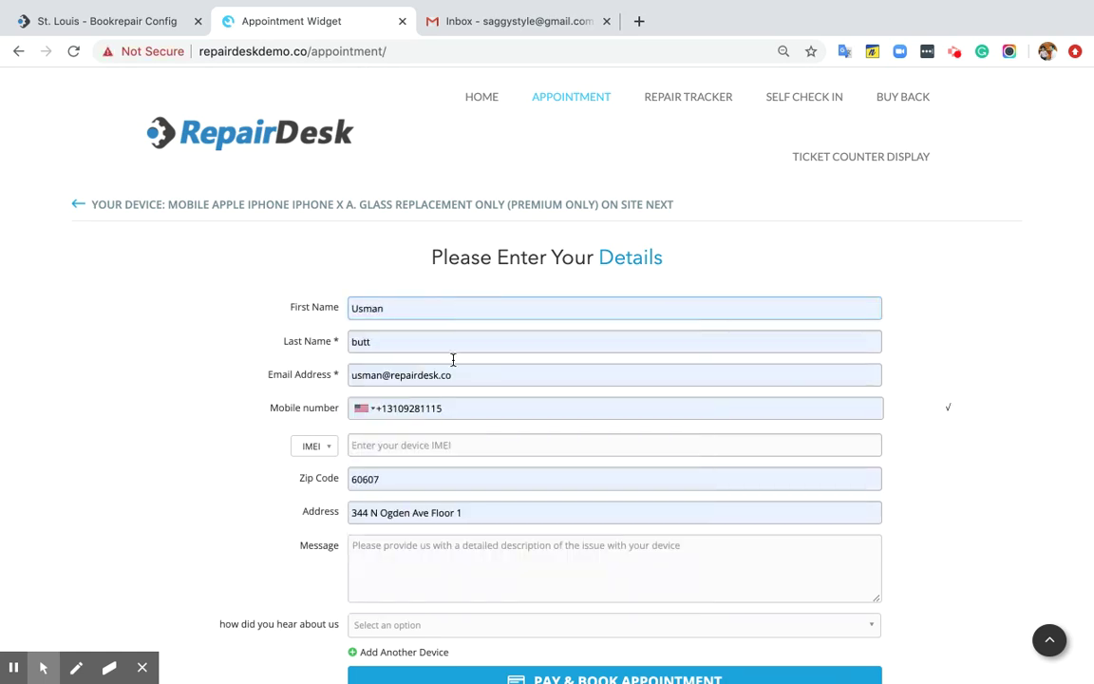
scroll(426, 450, "down", 2)
Add the message 'Please call me before' for the shop
left_click(413, 466)
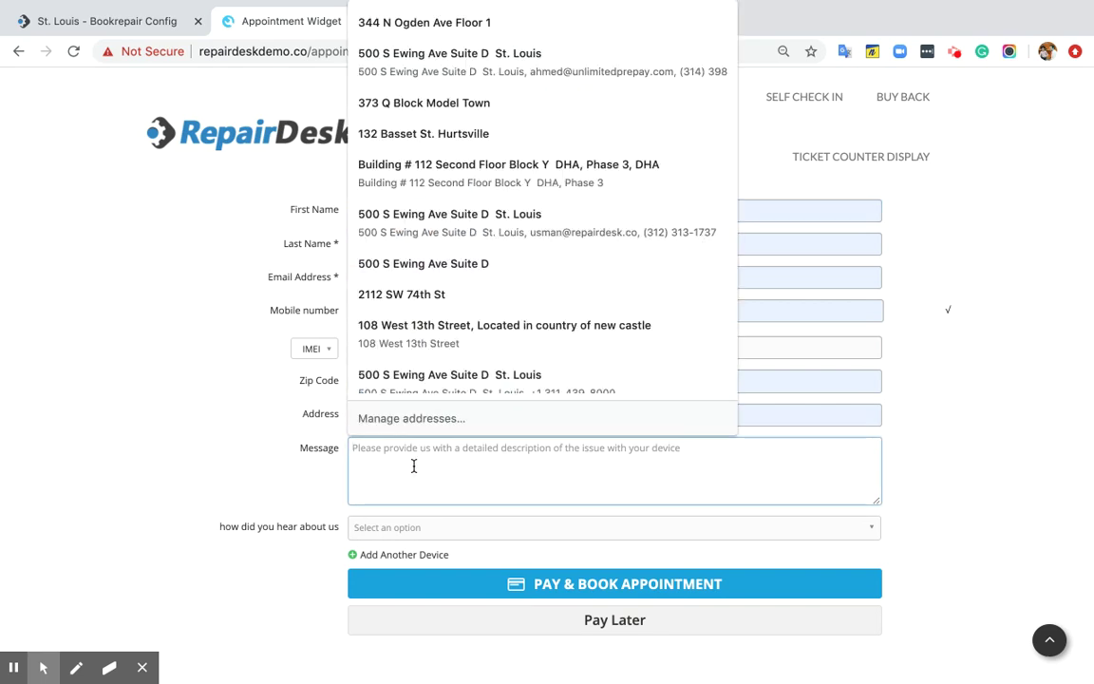
type("Please")
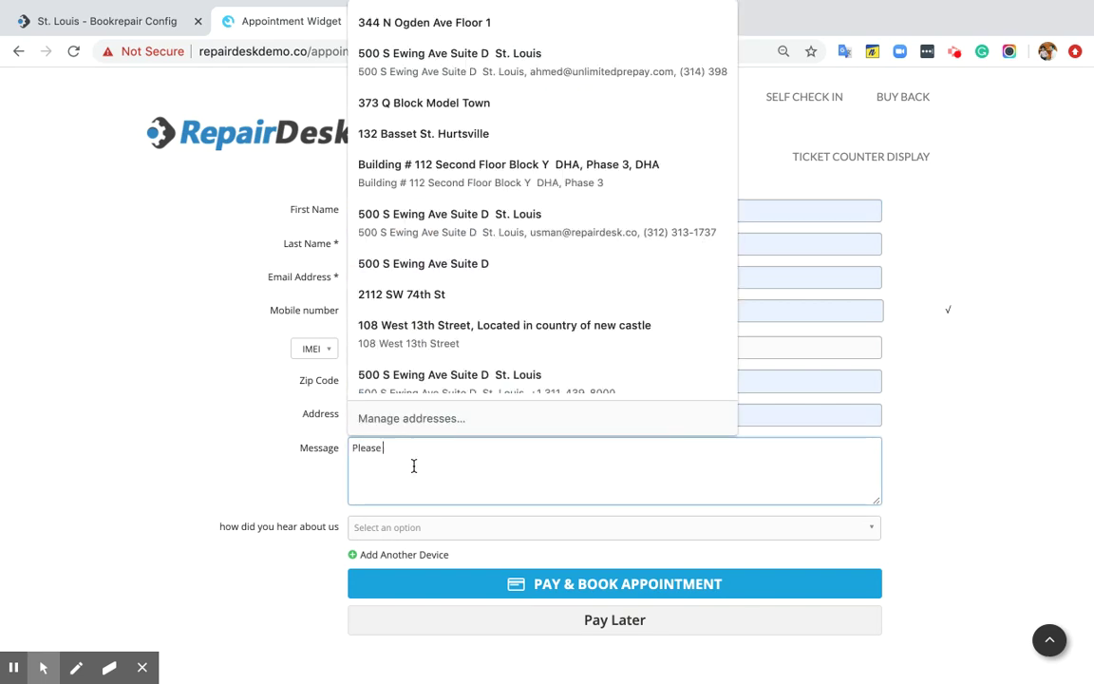
type(" call me before")
left_click(205, 494)
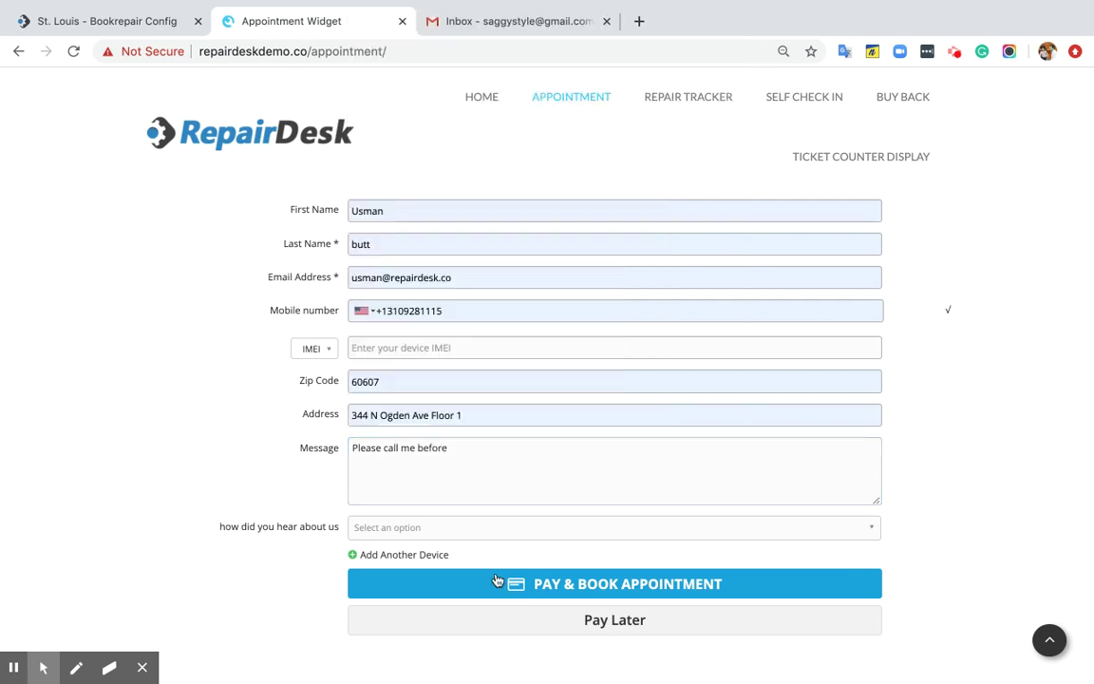
scroll(496, 581, "down", 2)
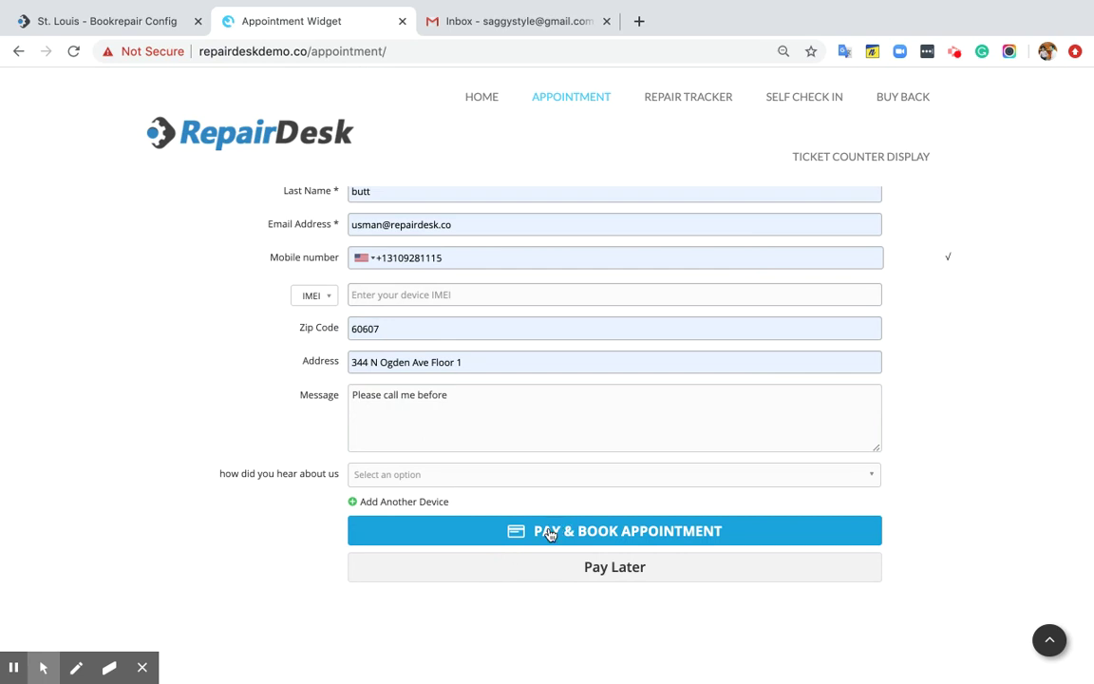
left_click(626, 534)
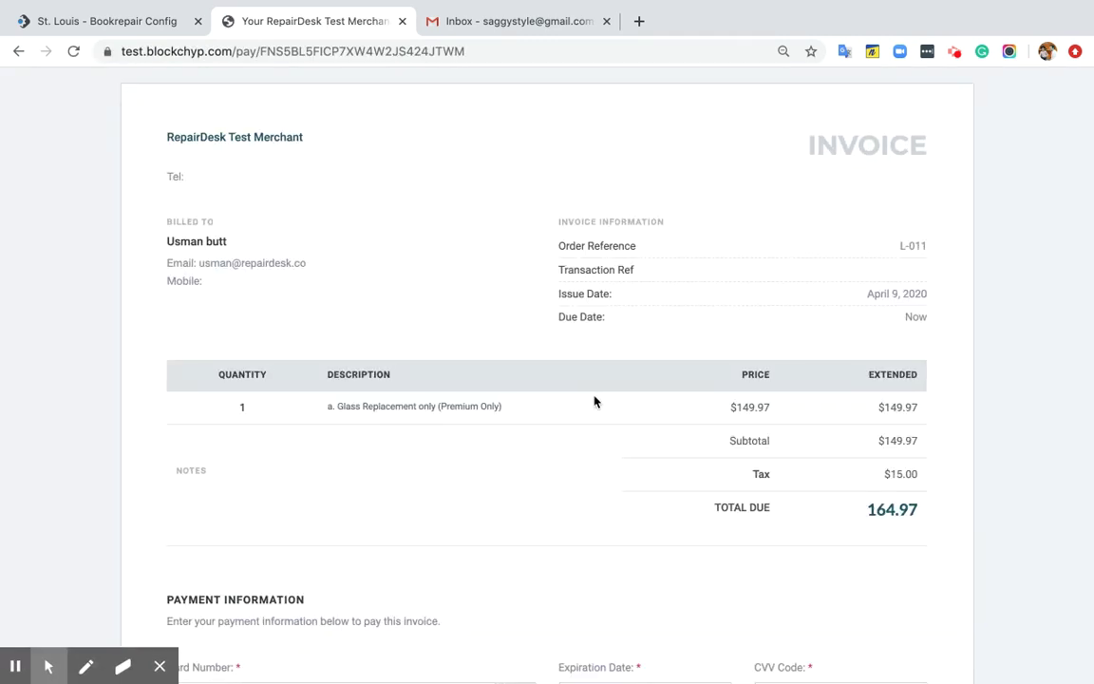
scroll(594, 401, "down", 3)
left_click(390, 432)
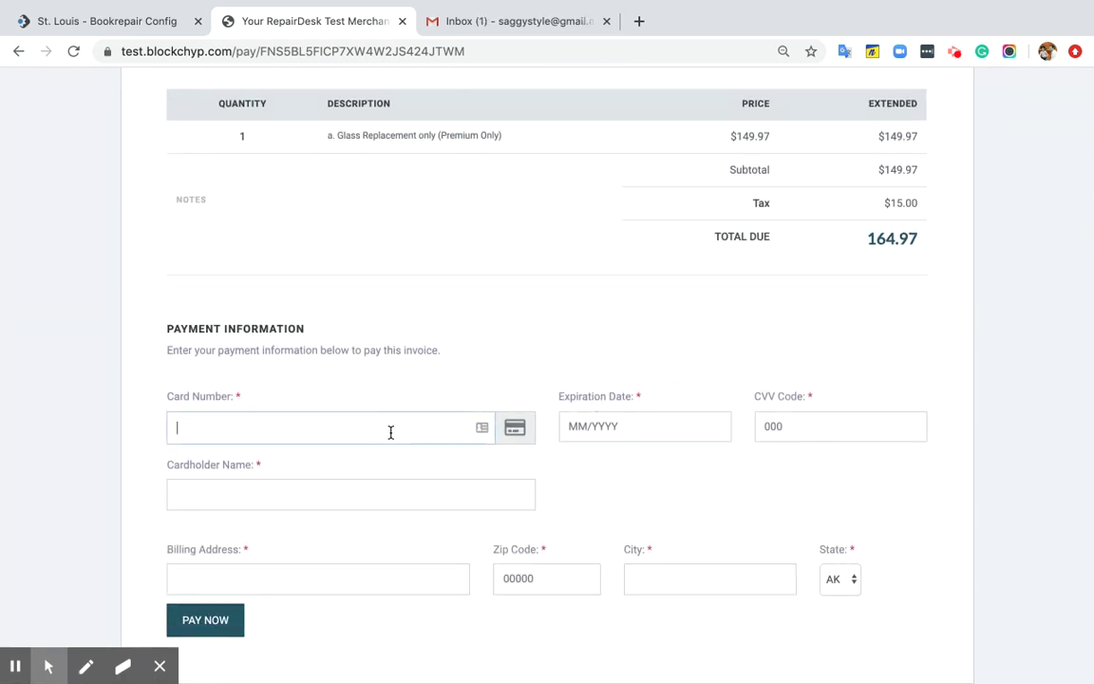
type("411")
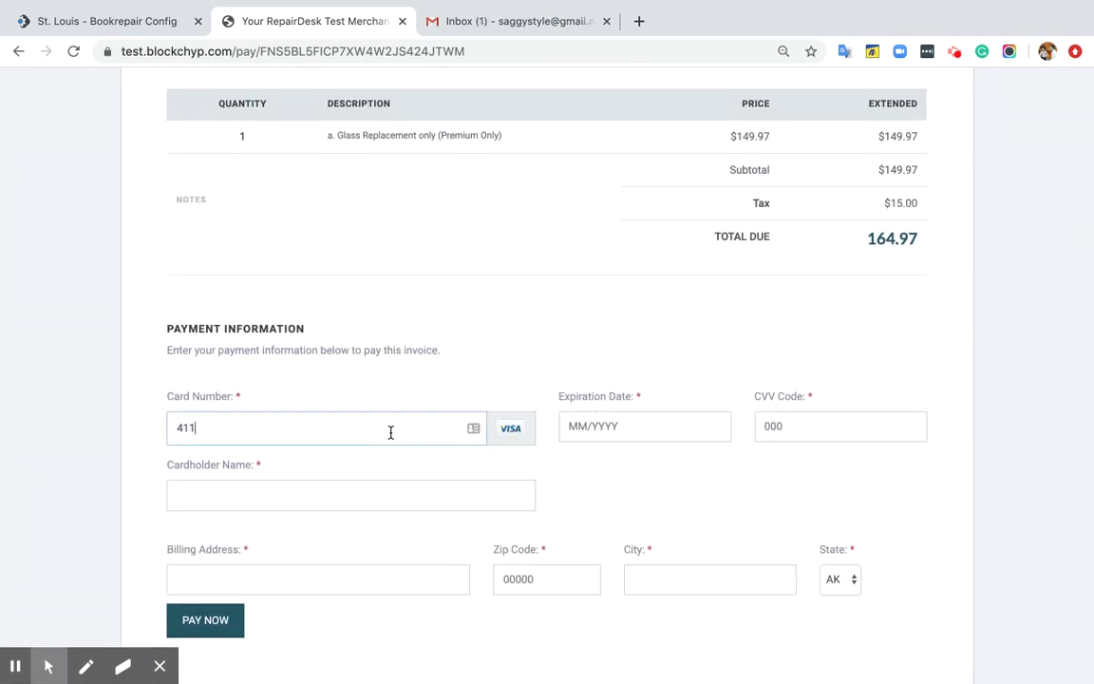
type("1 1111 1111 111")
left_click(571, 432)
type("1 1111 1111")
left_click(598, 469)
left_click(769, 427)
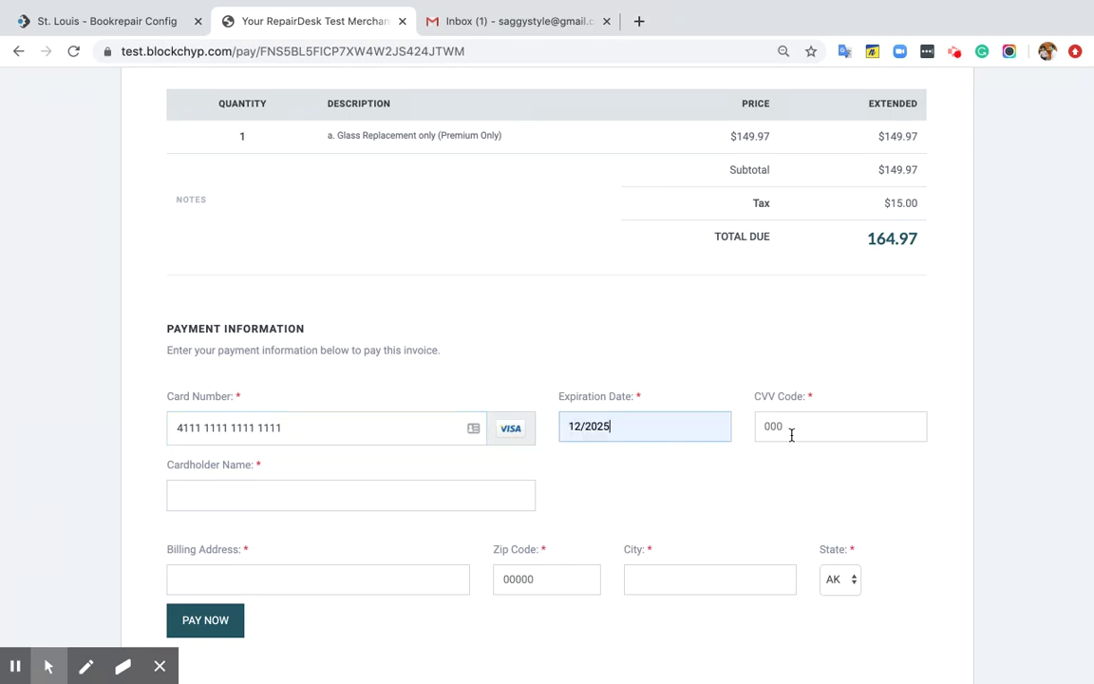
type("123")
Fill the cardholder name and billing address from saved details and pay the $164.97 invoice
left_click(327, 486)
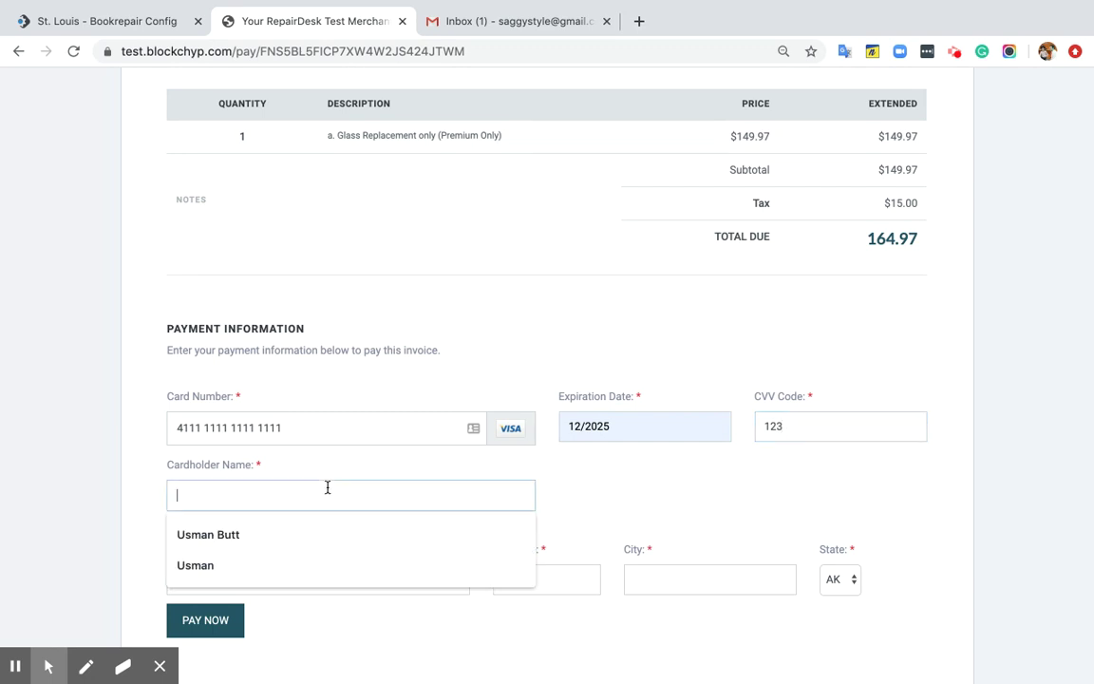
left_click(292, 534)
left_click(262, 573)
key("Escape")
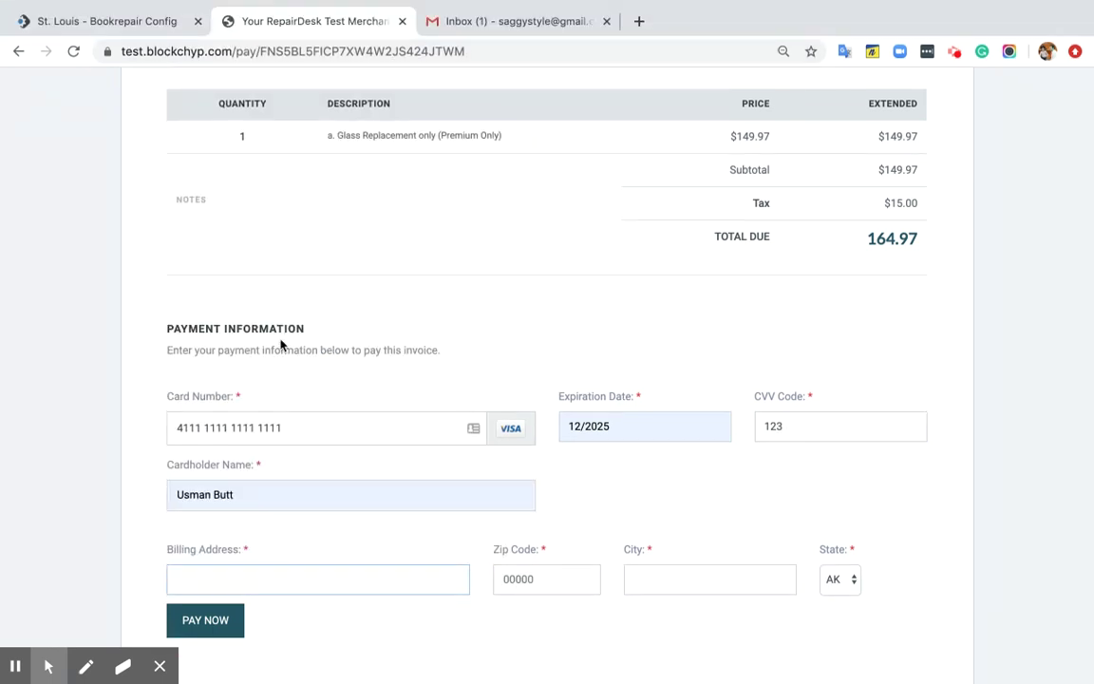
left_click(244, 576)
left_click(269, 55)
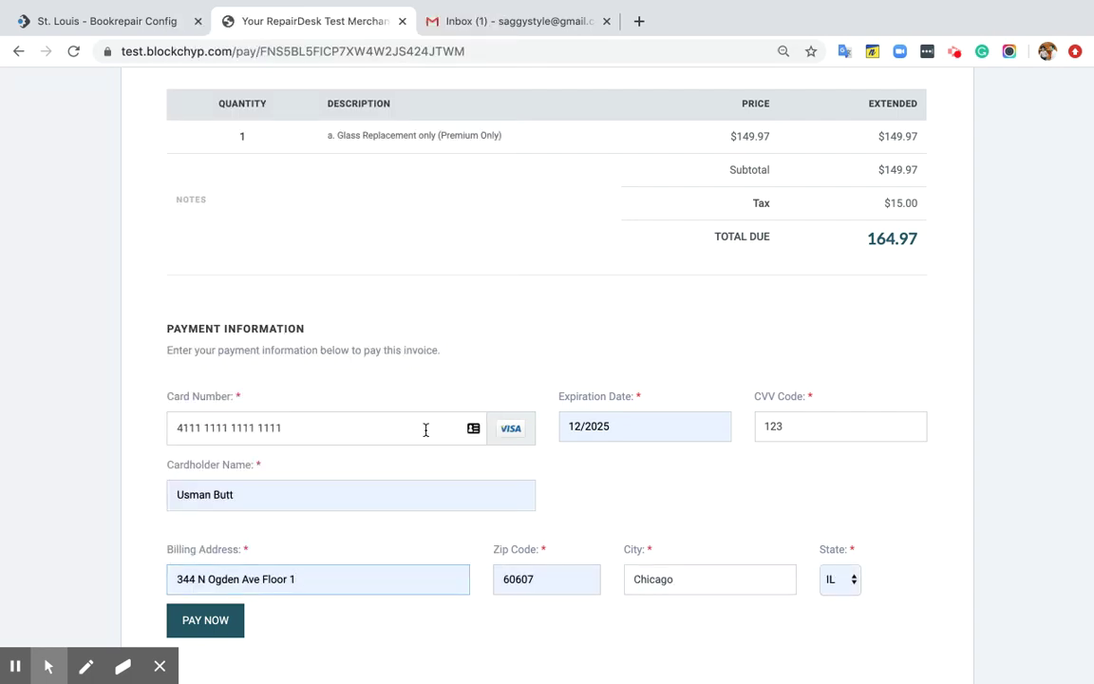
left_click(227, 624)
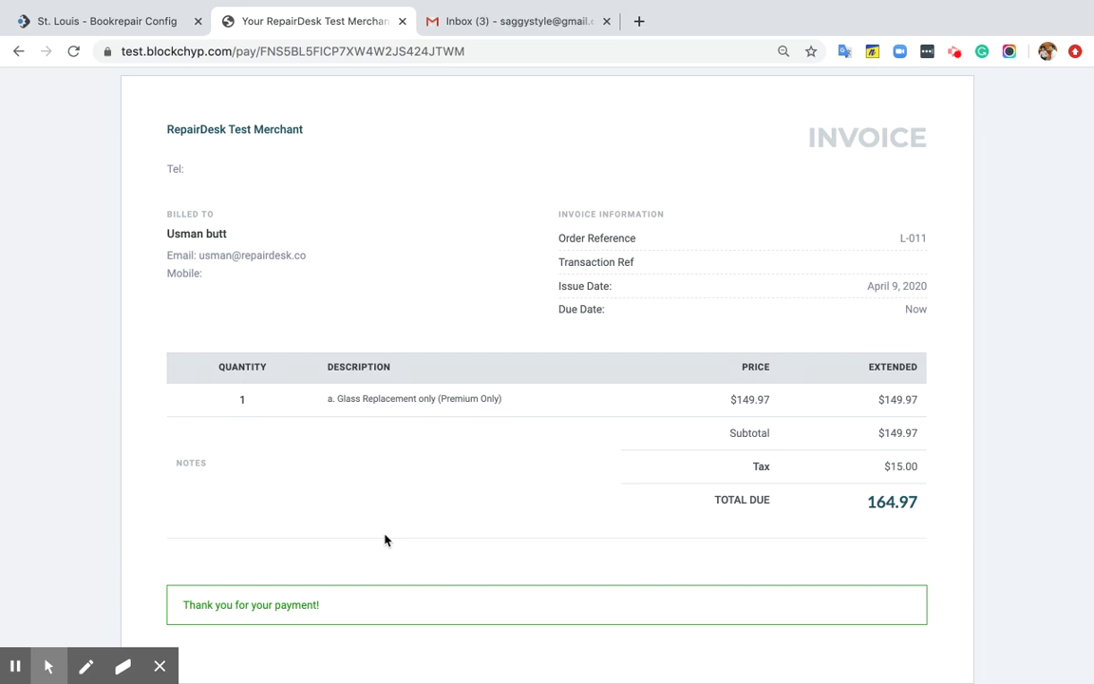
View the $164.97 payment notice on the Bookrepair Config tab, then switch to Gmail
left_click(148, 21)
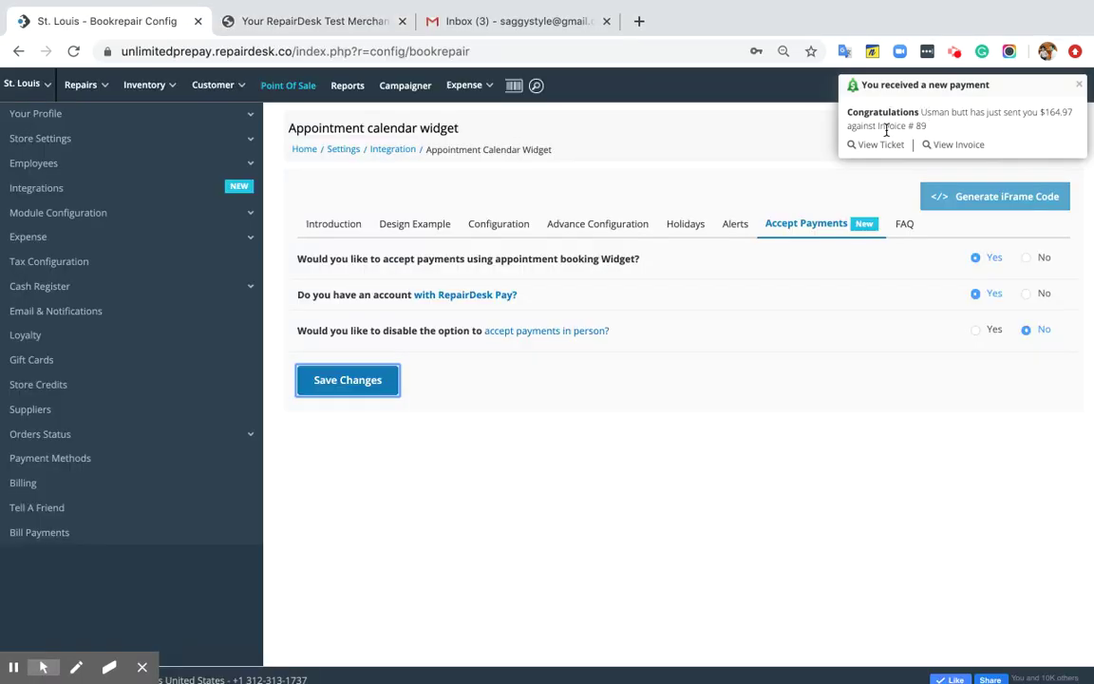
left_click(528, 27)
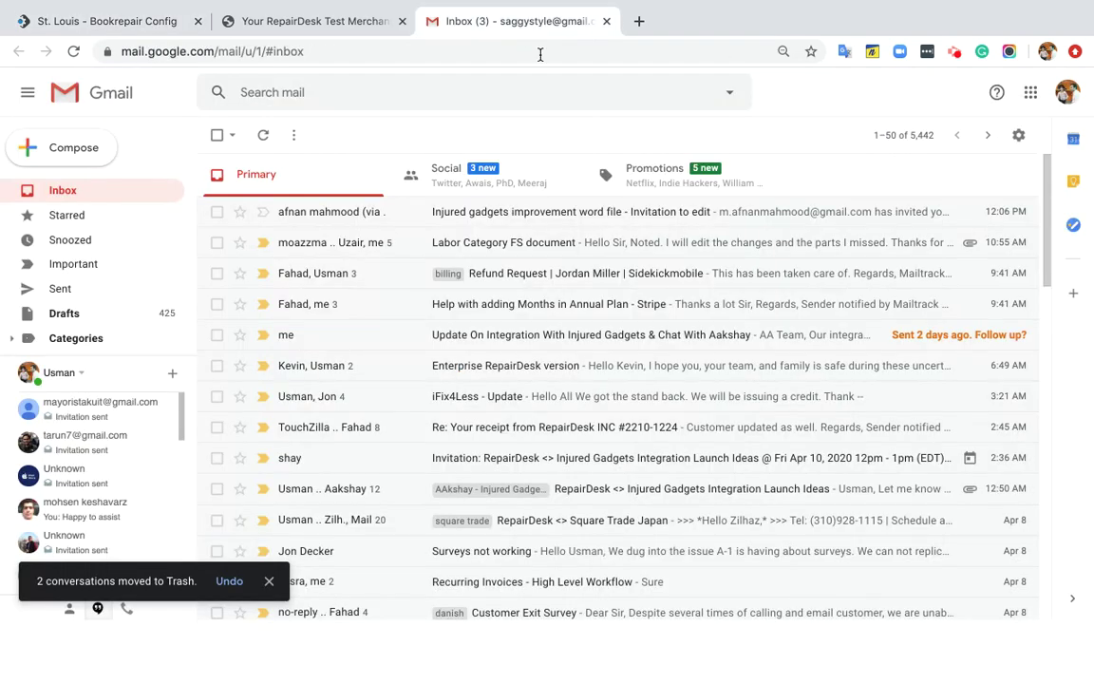
Refresh the inbox and read the 'Payment of $164.97' email
left_click(80, 192)
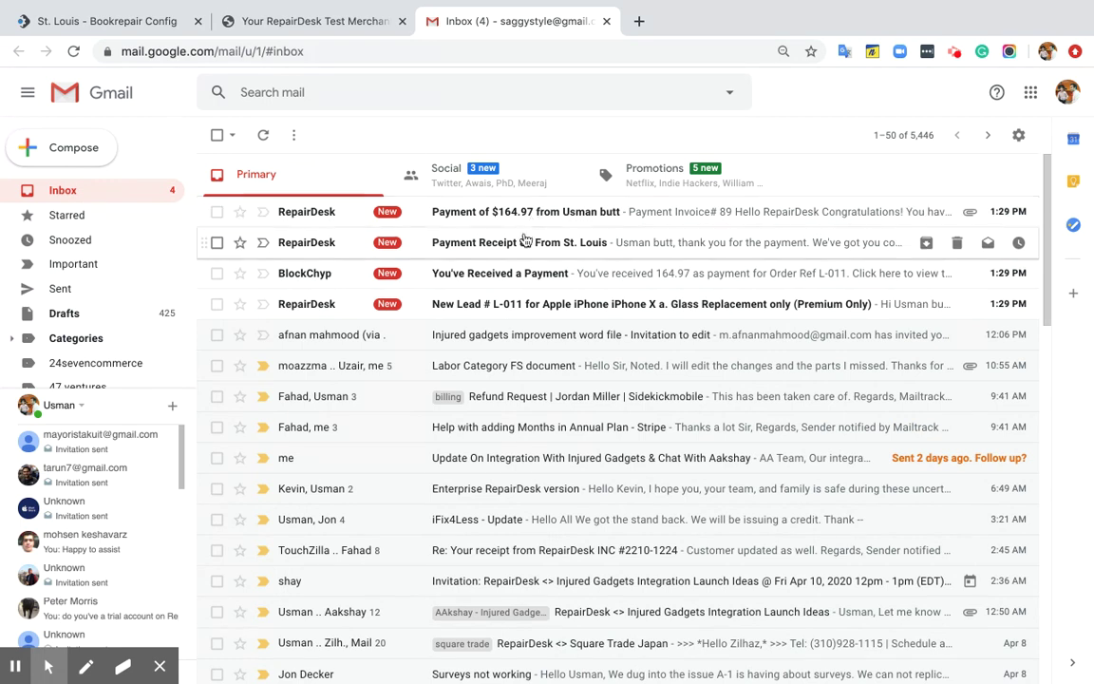
left_click(537, 218)
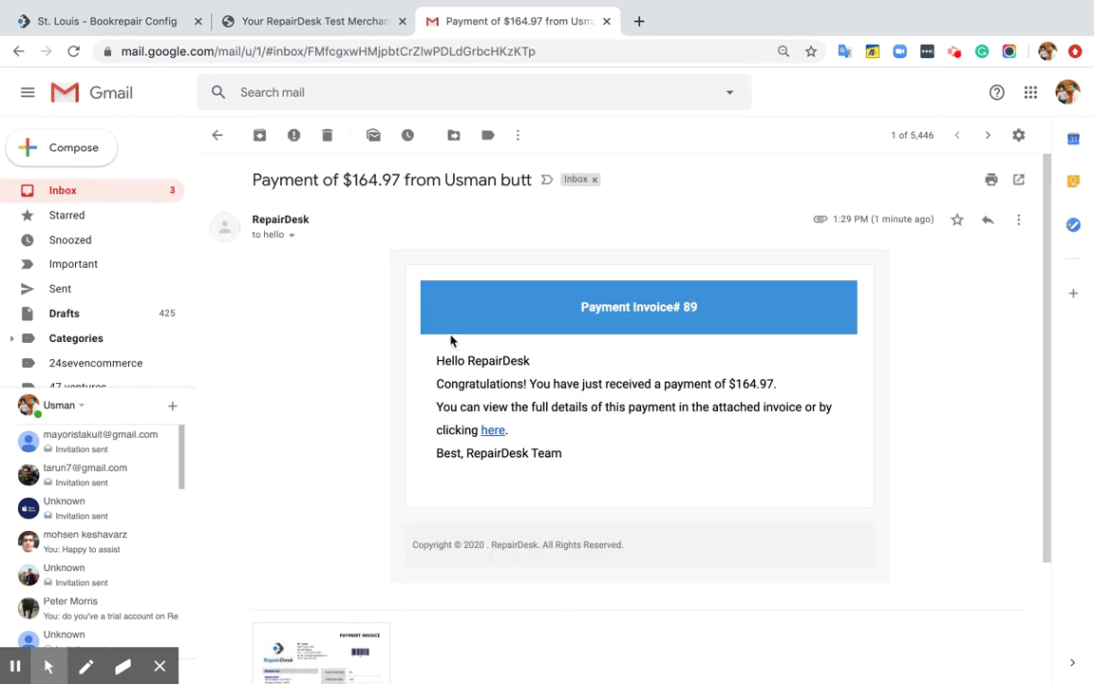
left_click(214, 138)
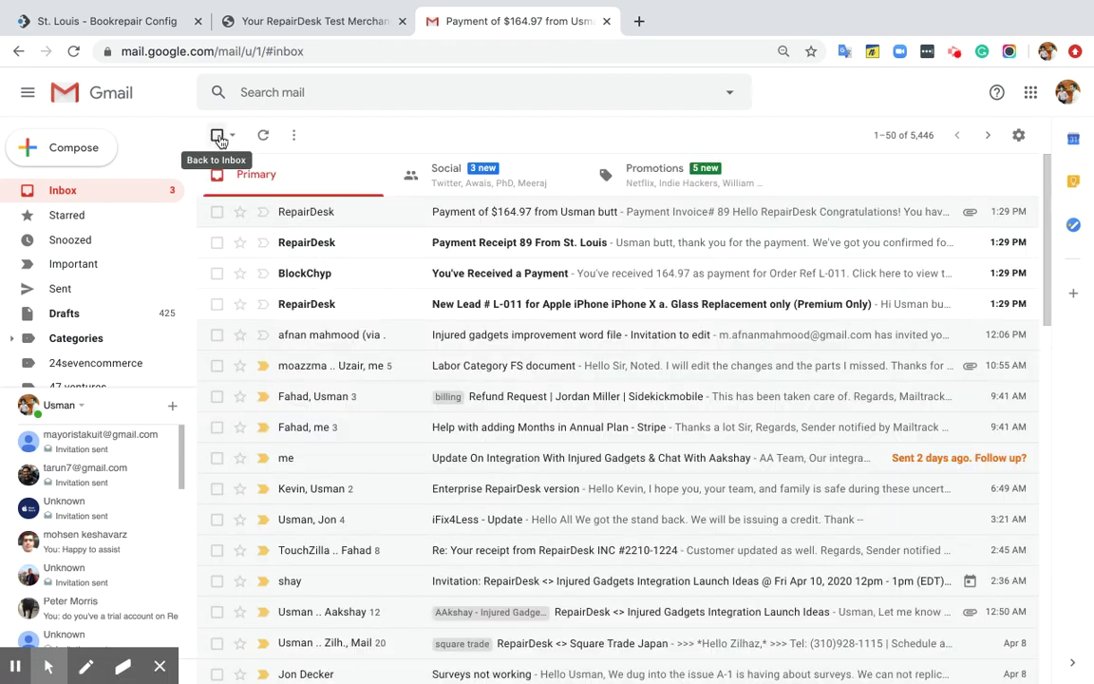
Open 'Payment Receipt 89' and scroll through the 09:30–10:00 appointment confirmation
left_click(557, 247)
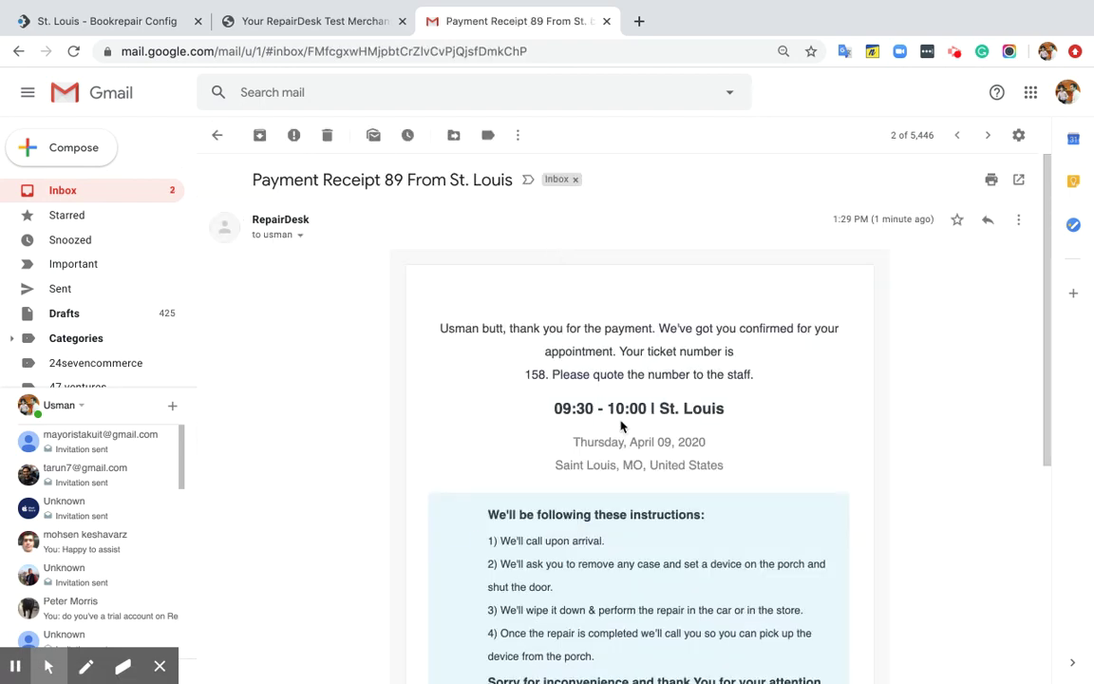
scroll(622, 427, "down", 5)
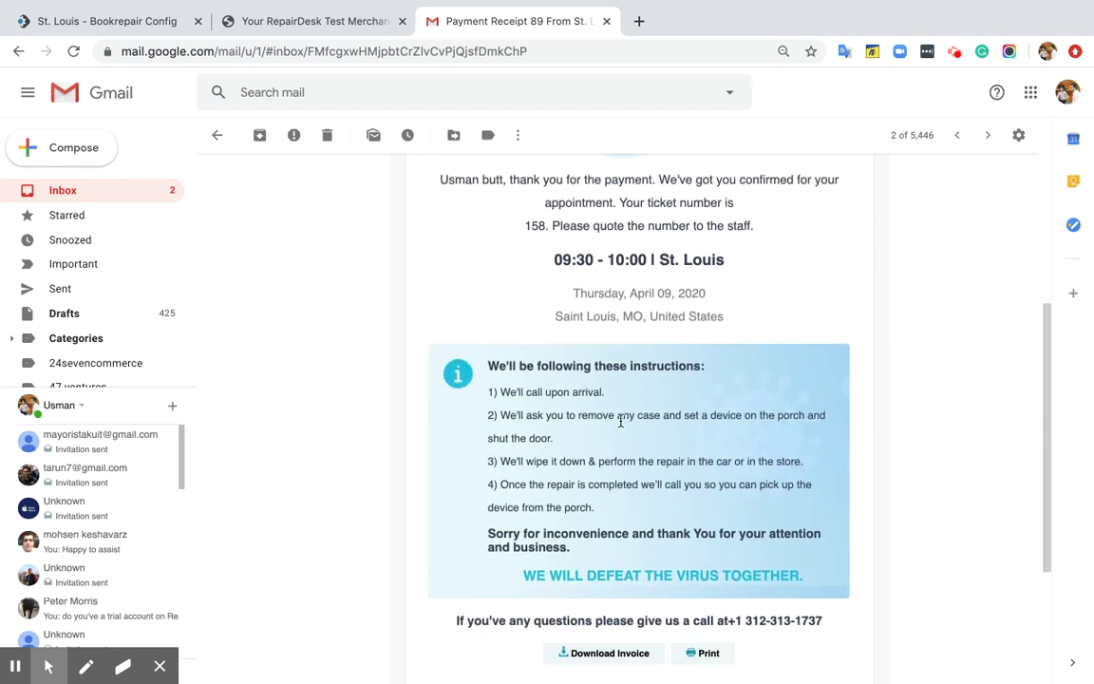
scroll(622, 426, "down", 1)
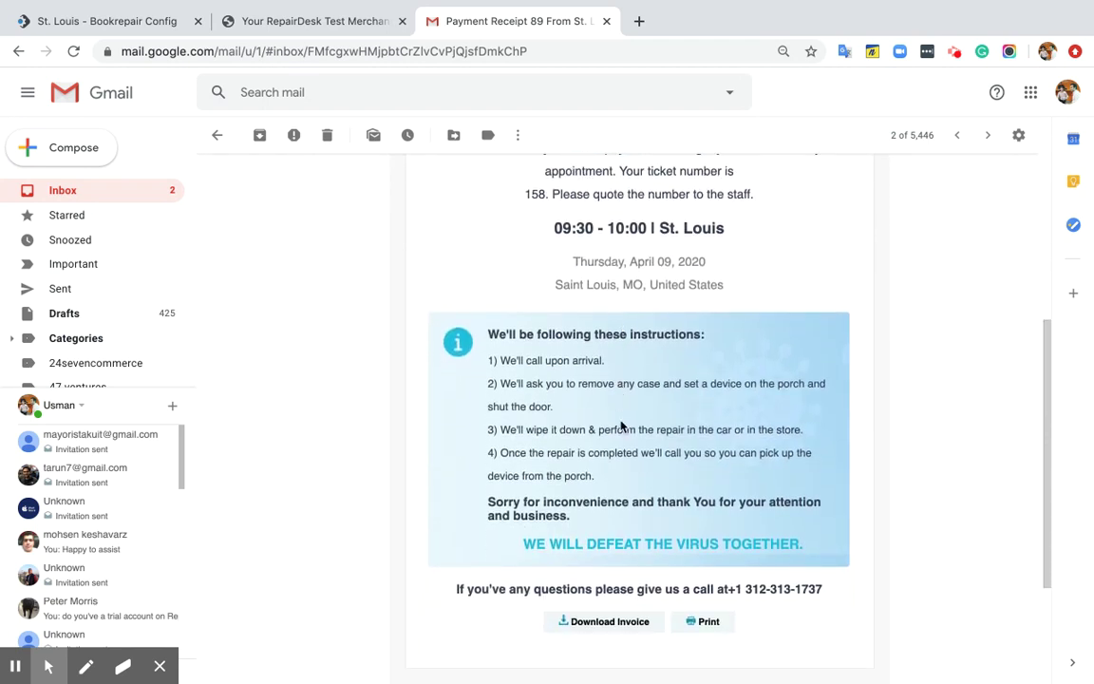